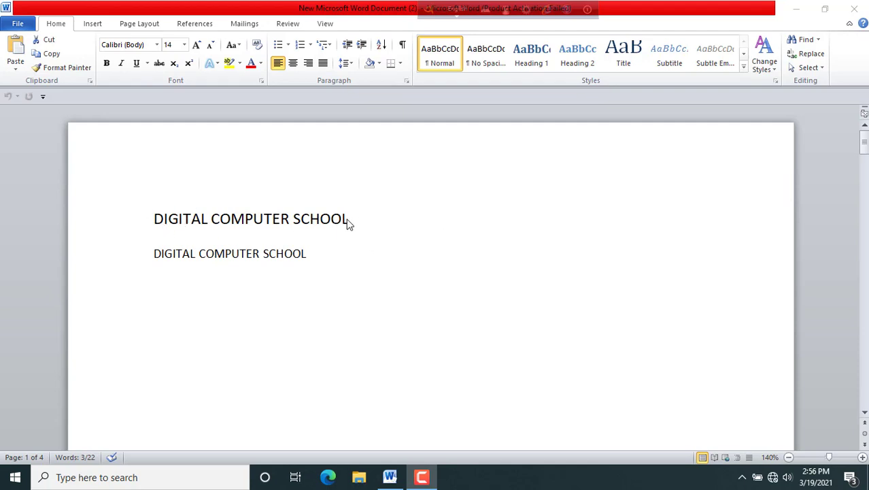
Bold the first and then the second DIGITAL COMPUTER SCHOOL line with Ctrl+B.
triple_click(353, 237)
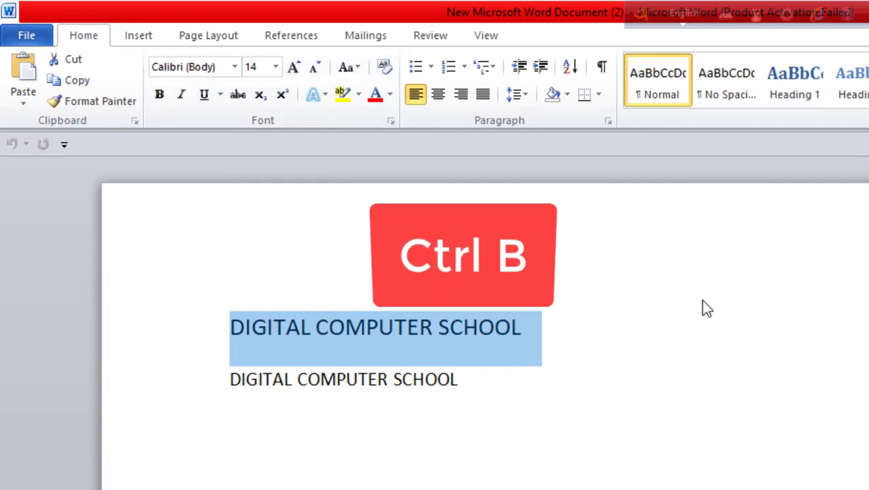
key(ctrl+b)
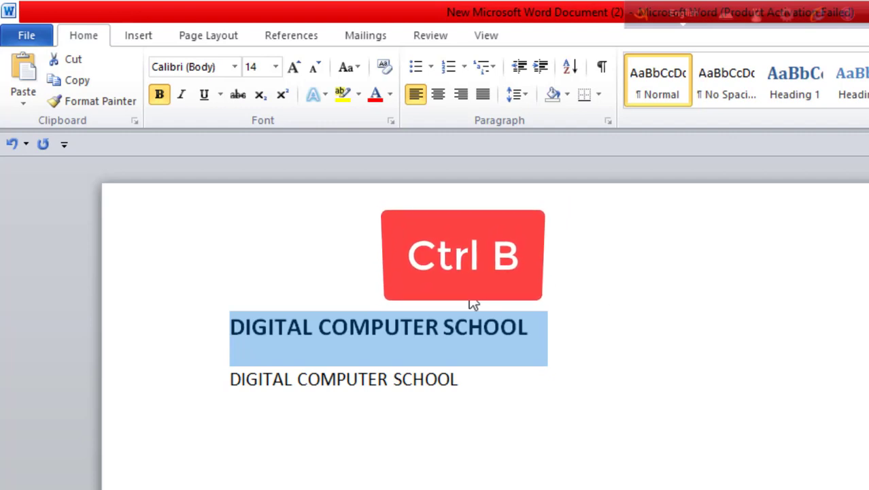
click(510, 369)
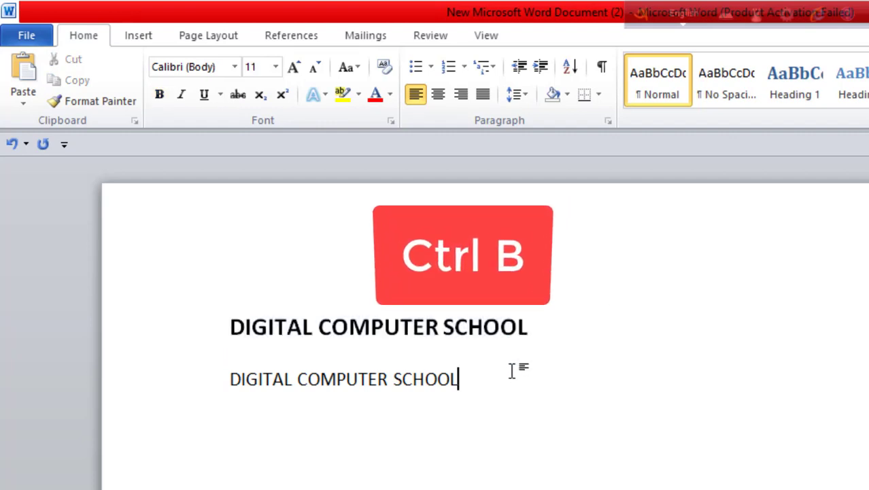
drag(504, 379, 229, 373)
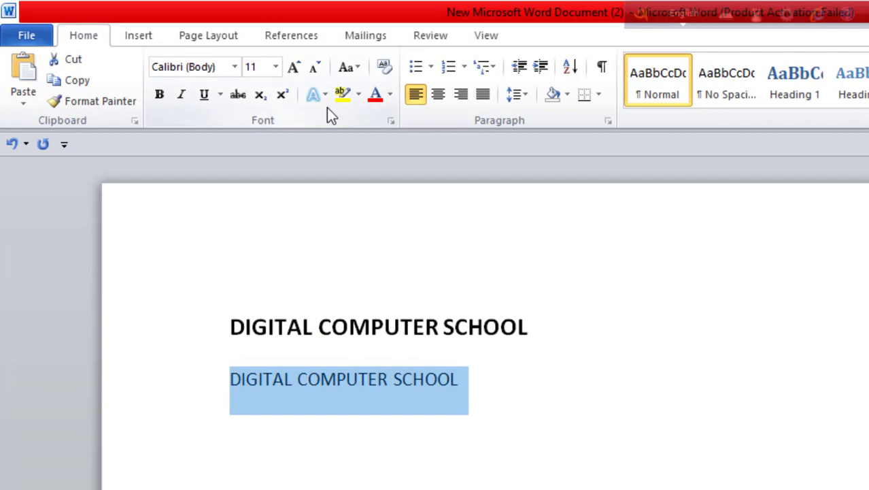
key(ctrl+b)
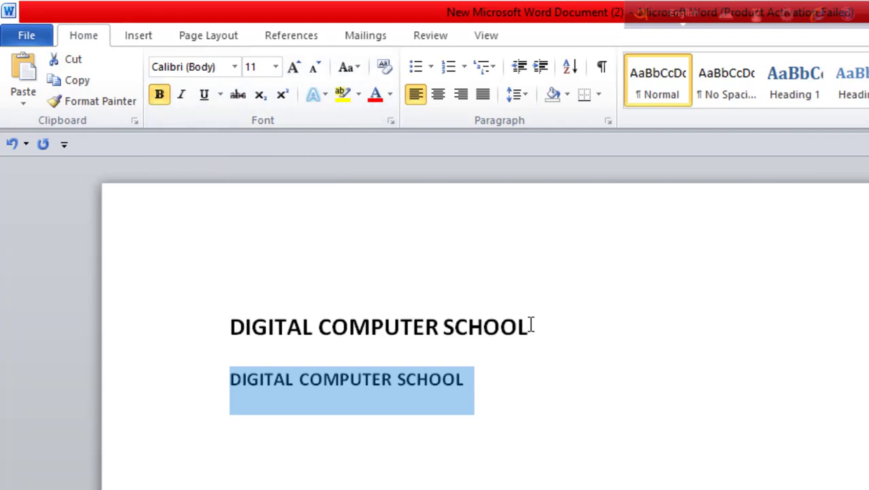
click(503, 428)
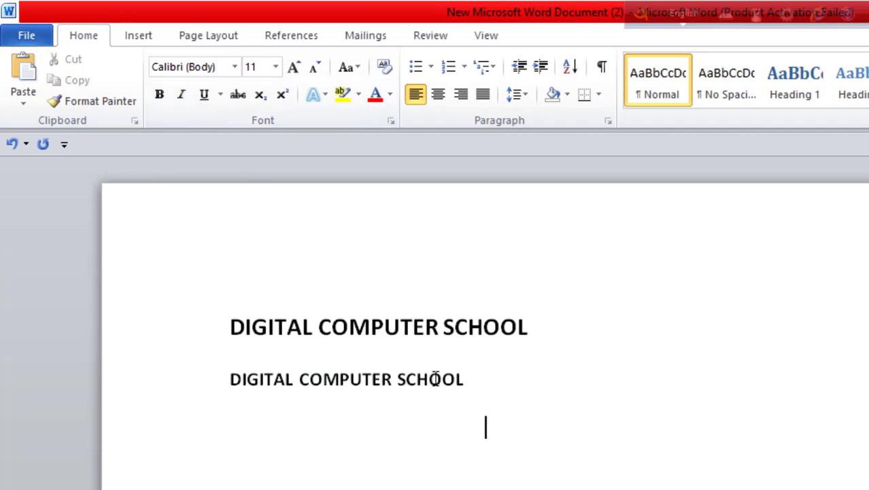
Select both DIGITAL COMPUTER SCHOOL lines and italicise them with Ctrl+I.
drag(478, 382, 223, 365)
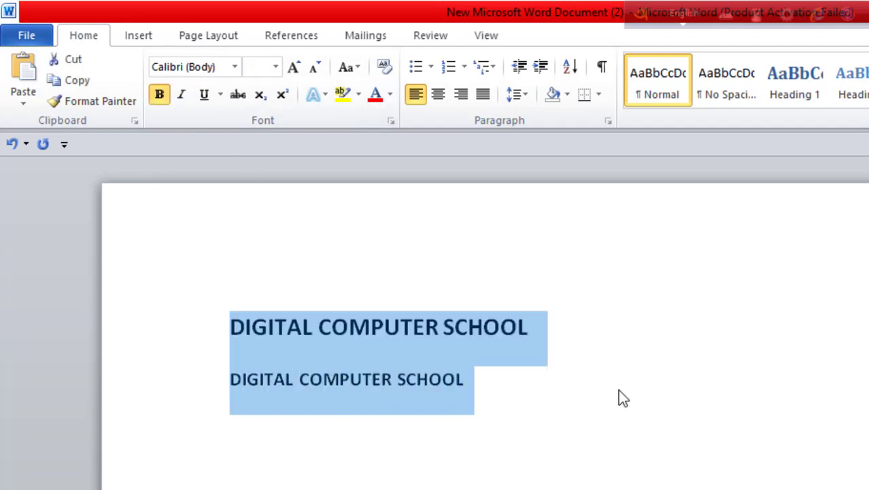
key(ctrl+i)
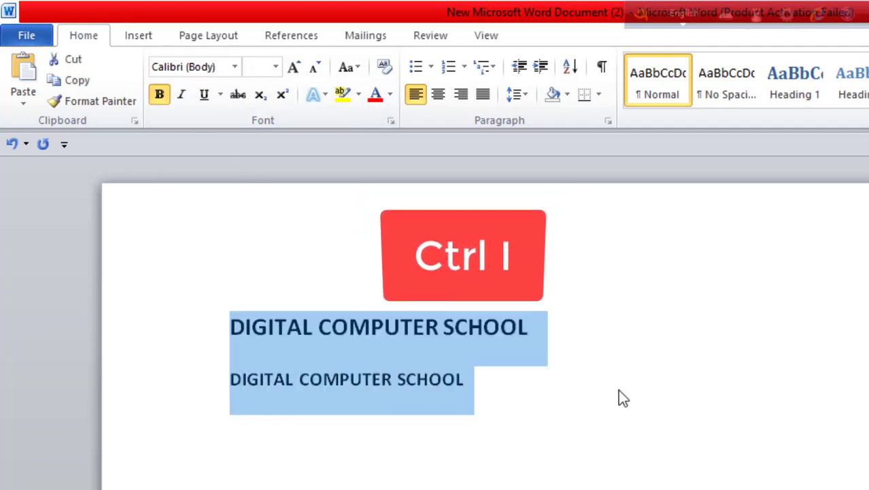
key(ctrl+i)
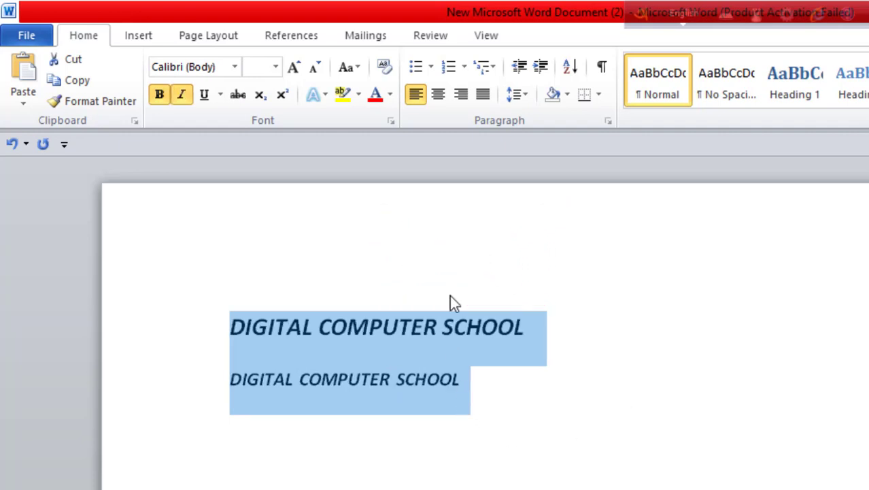
click(288, 212)
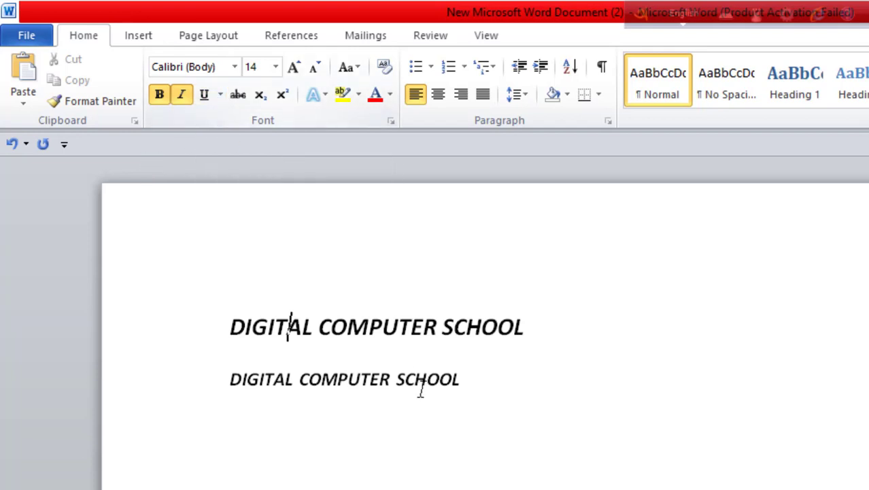
Underline the first DIGITAL COMPUTER SCHOOL line with Ctrl+U.
drag(551, 400, 145, 289)
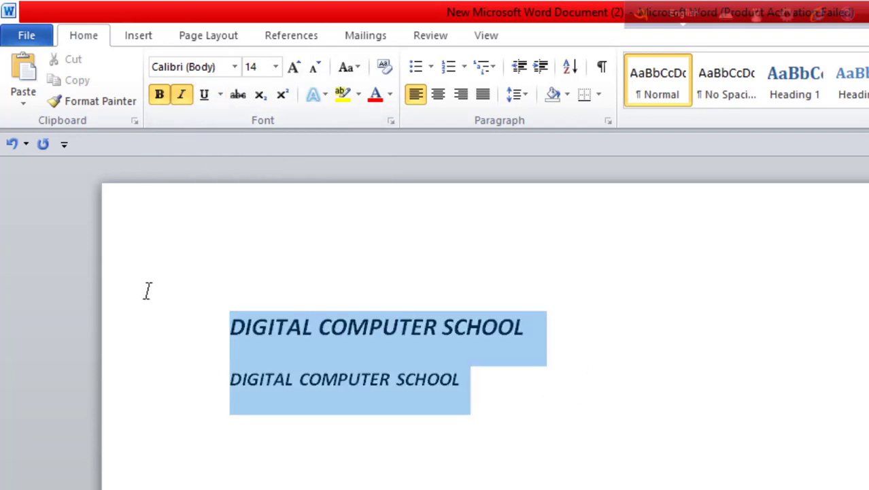
key(ctrl+u)
click(586, 370)
drag(555, 353, 208, 294)
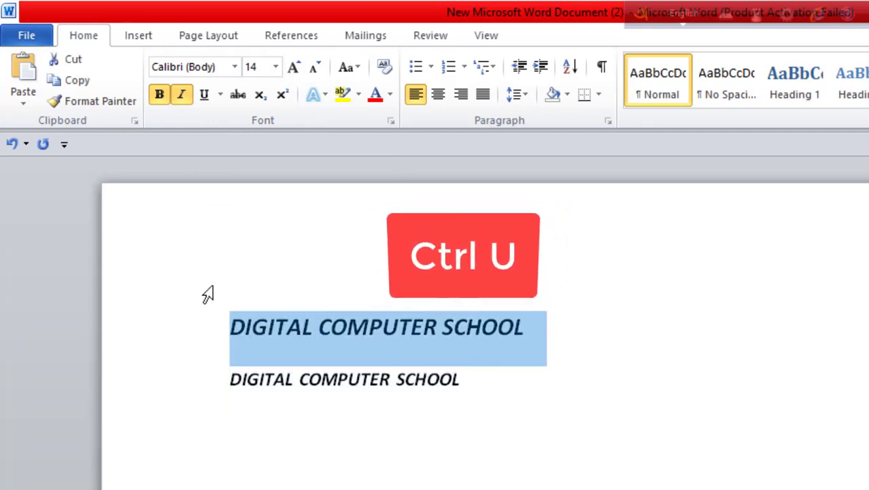
key(ctrl+u)
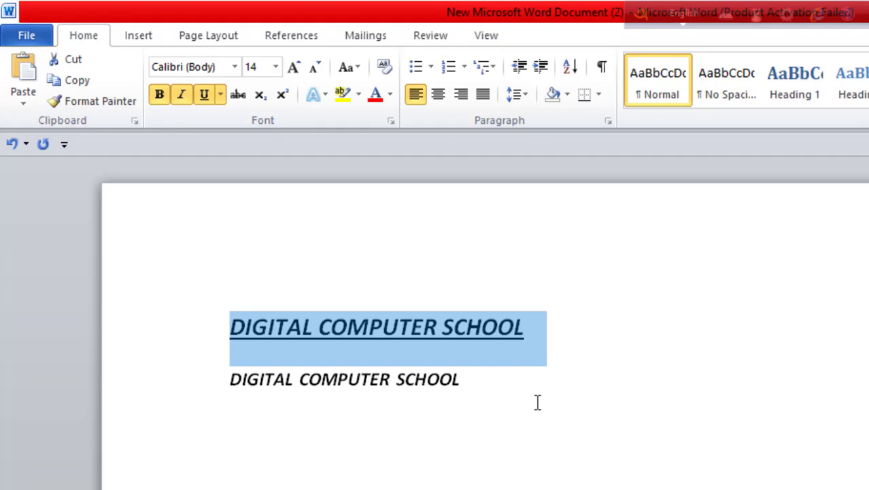
Select both lines and use the Underline button until both are underlined.
click(540, 403)
drag(605, 415, 182, 262)
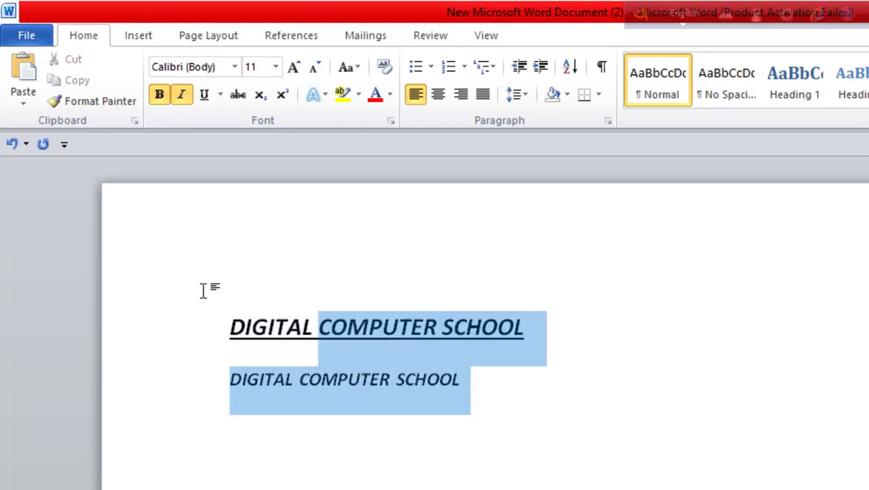
click(206, 96)
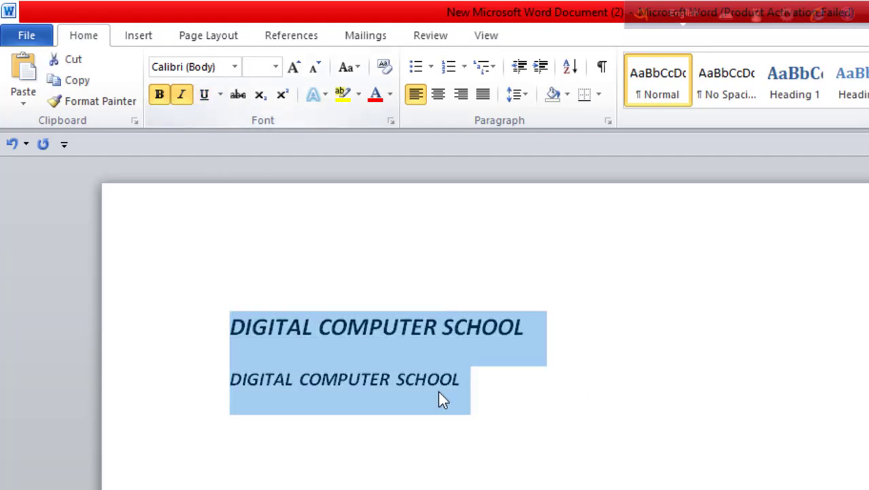
click(205, 100)
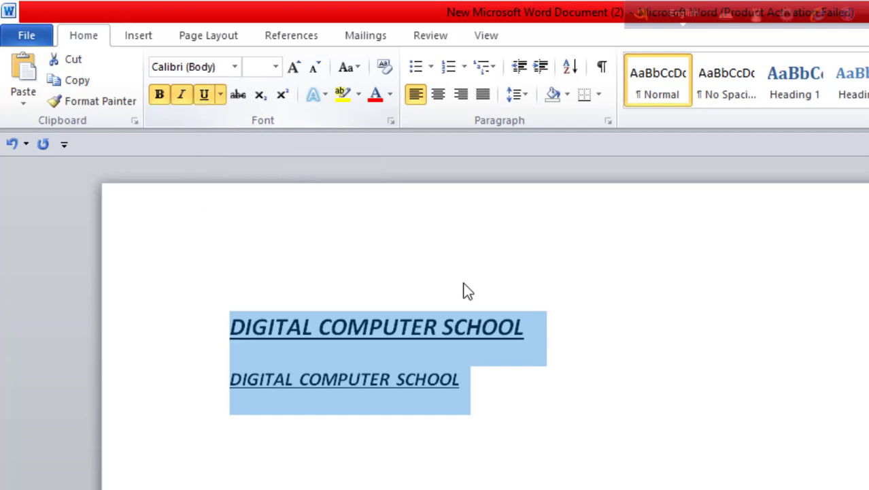
click(562, 441)
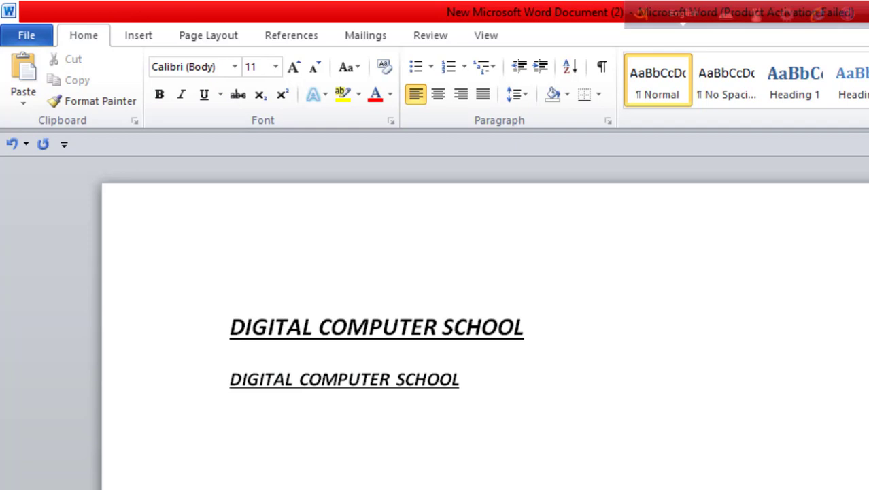
click(468, 326)
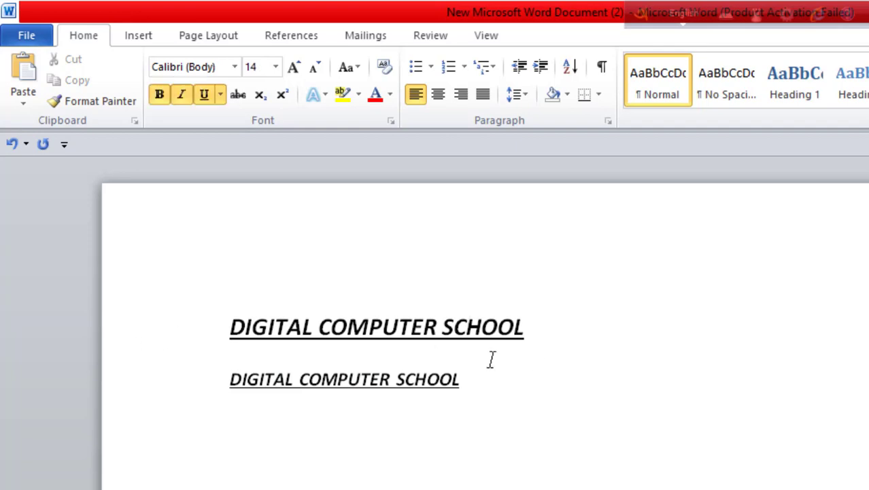
drag(570, 404, 231, 326)
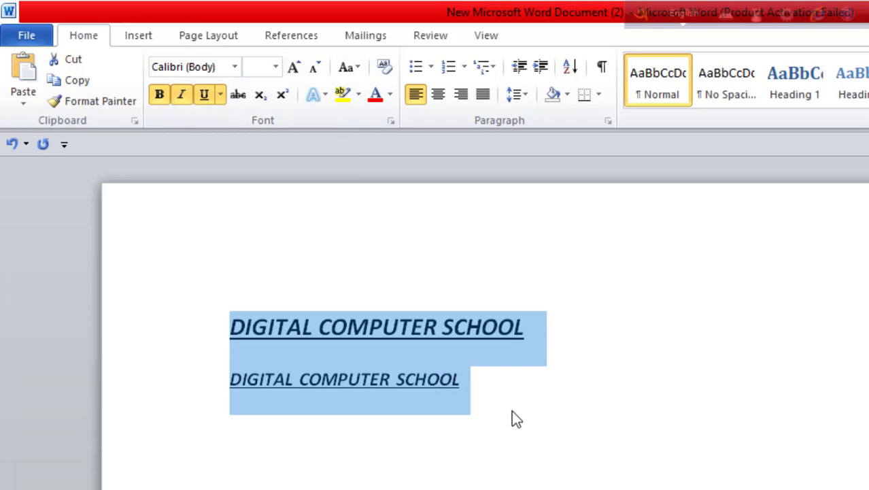
key(ctrl+b)
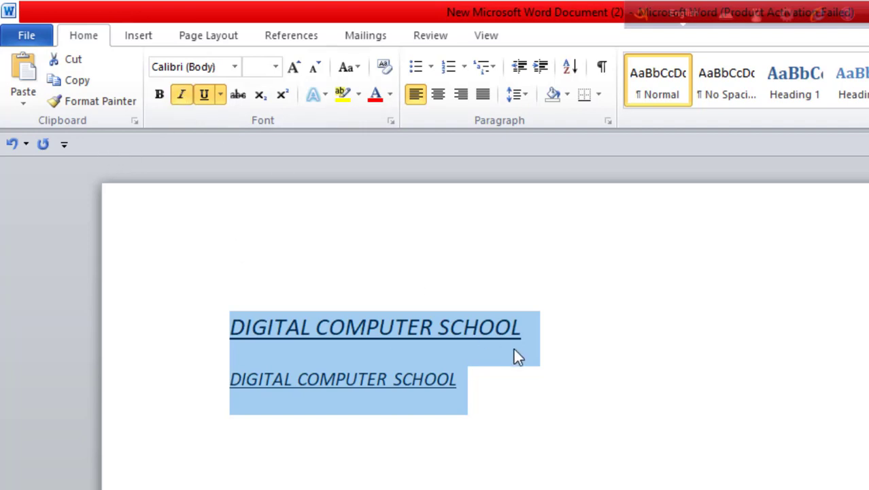
key(ctrl+i)
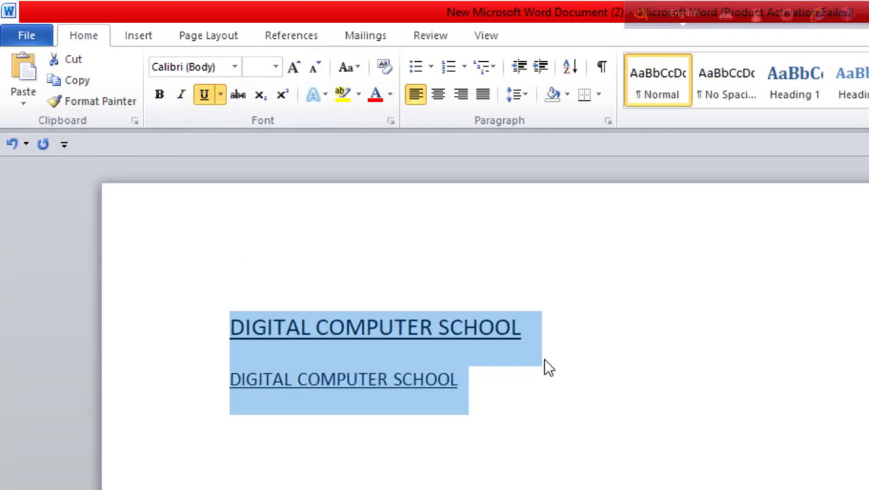
click(239, 330)
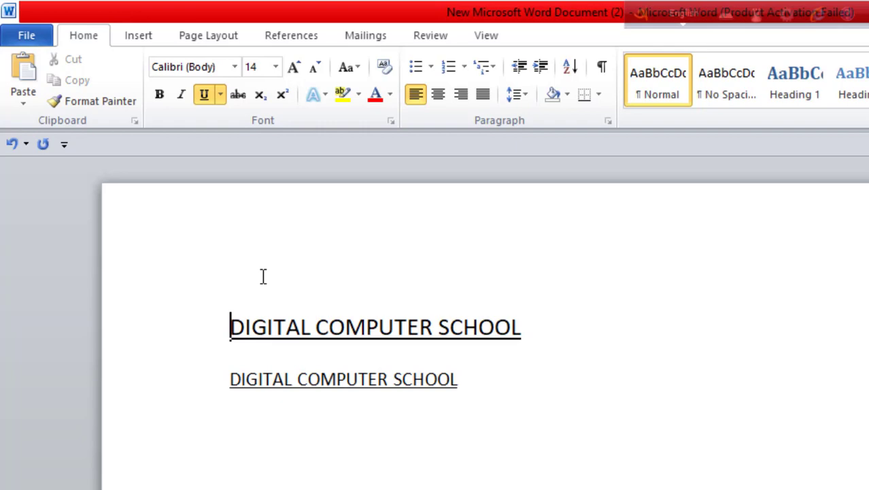
shift+click(498, 435)
key(ctrl+u)
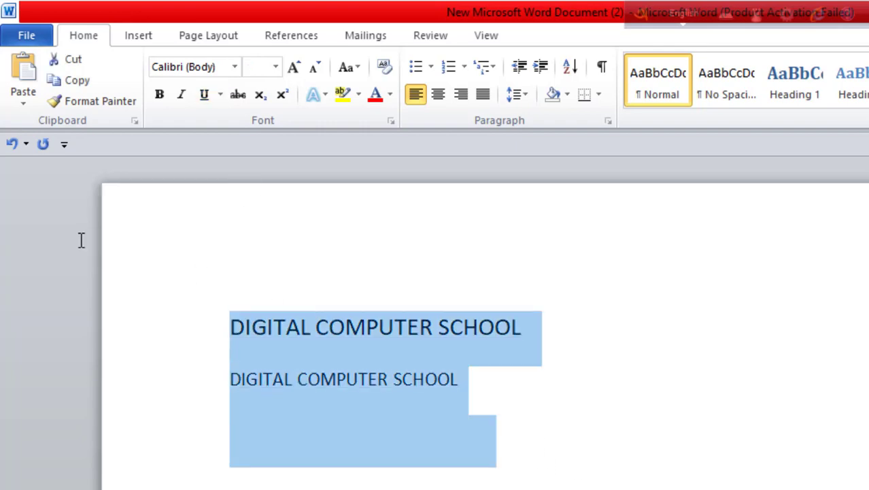
click(580, 405)
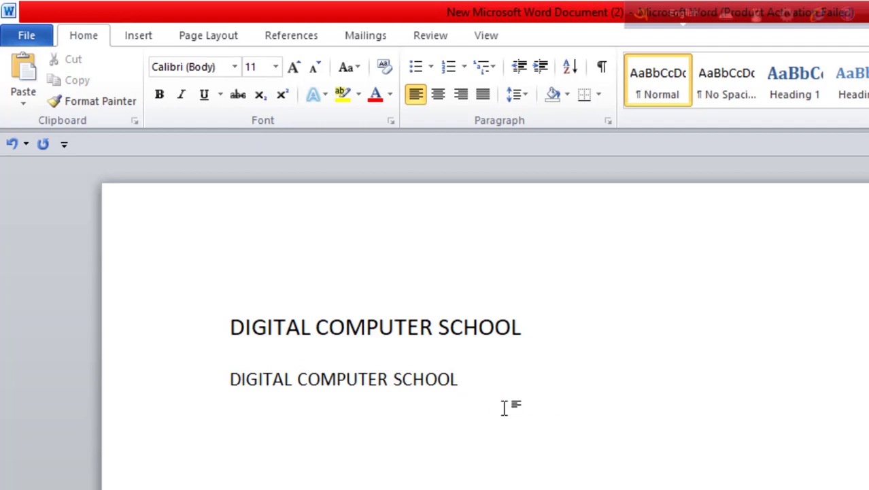
drag(505, 403, 291, 310)
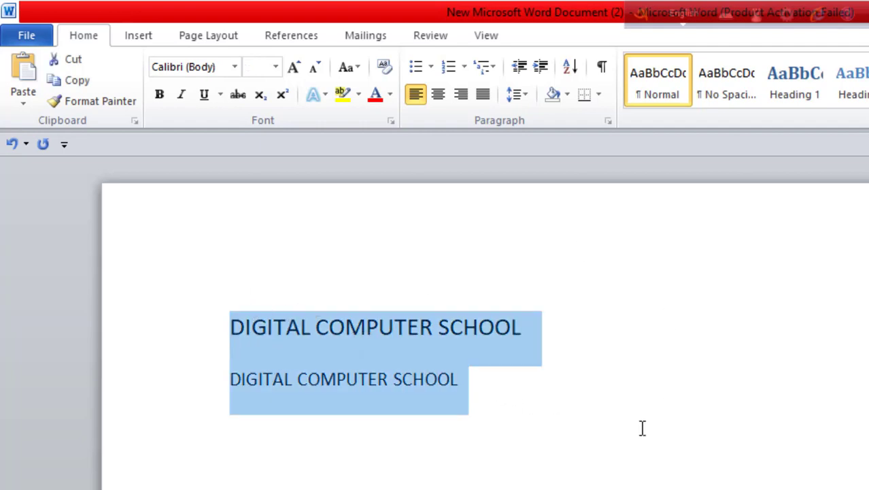
click(500, 417)
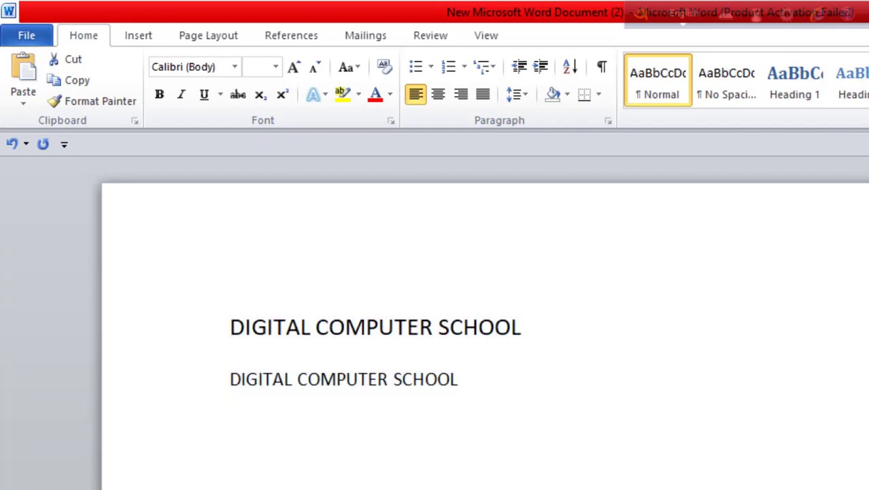
key(ctrl+a)
Insert a page break and type a sentence about a named person ending 'is very fine'.
click(583, 423)
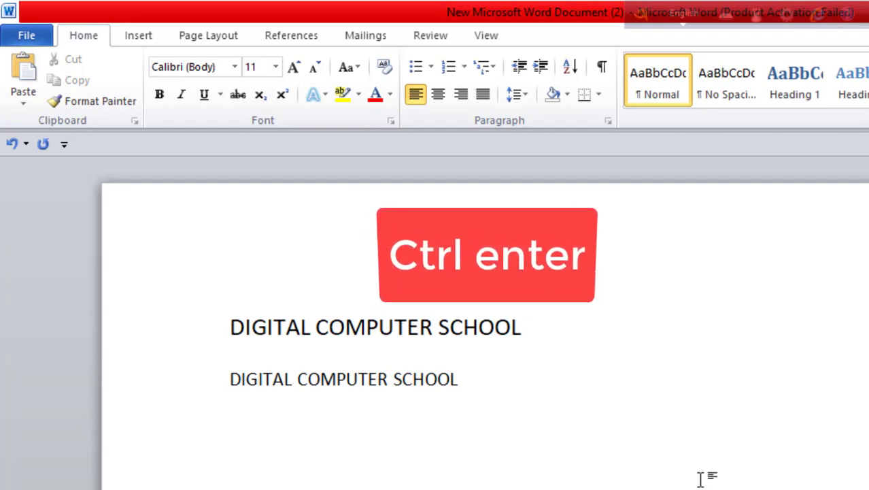
key(ctrl+Return)
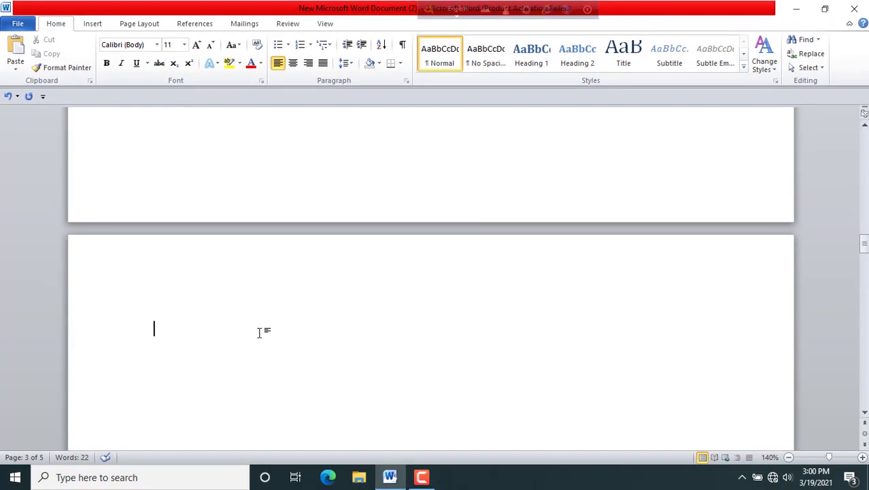
text(Mr Rahin)
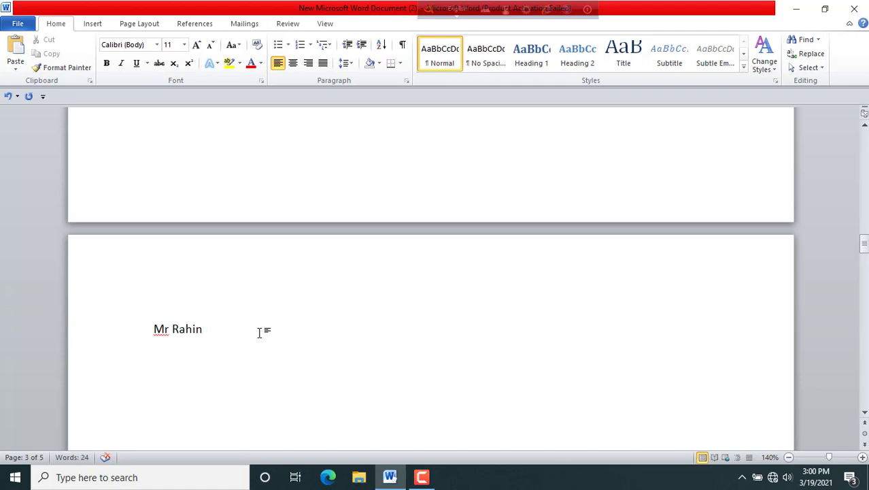
key(BackSpace)
text(m is)
text( ve)
text(ry )
text(fin)
text(e)
Return to the top of the document and open the Navigation search pane.
key(ctrl+Home)
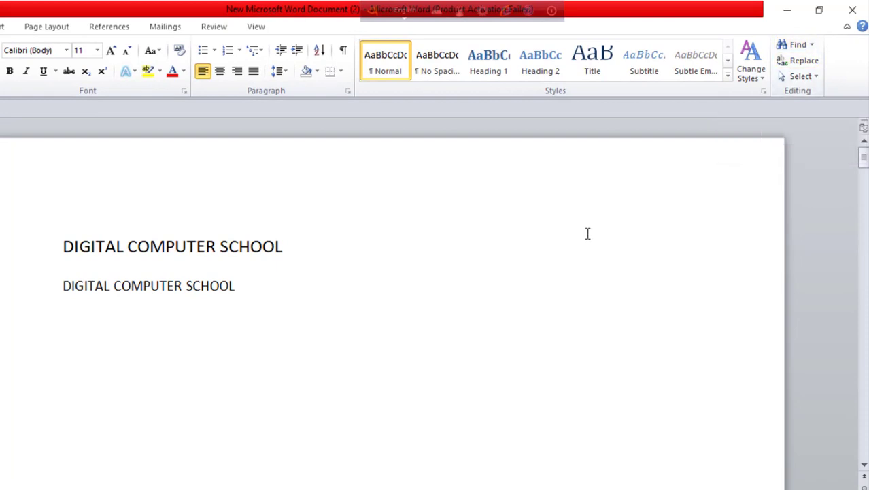
key(ctrl+f)
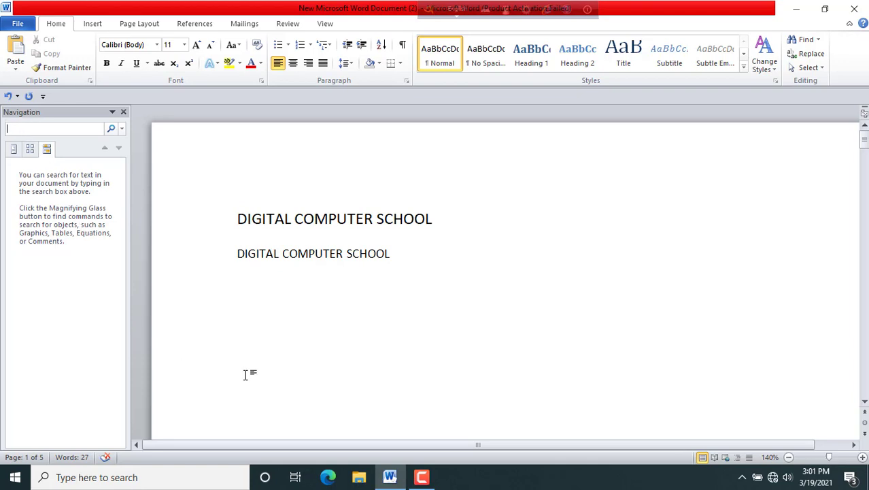
Search for the person's name in the Navigation pane to find its occurrence on page 3.
text(mr rahim)
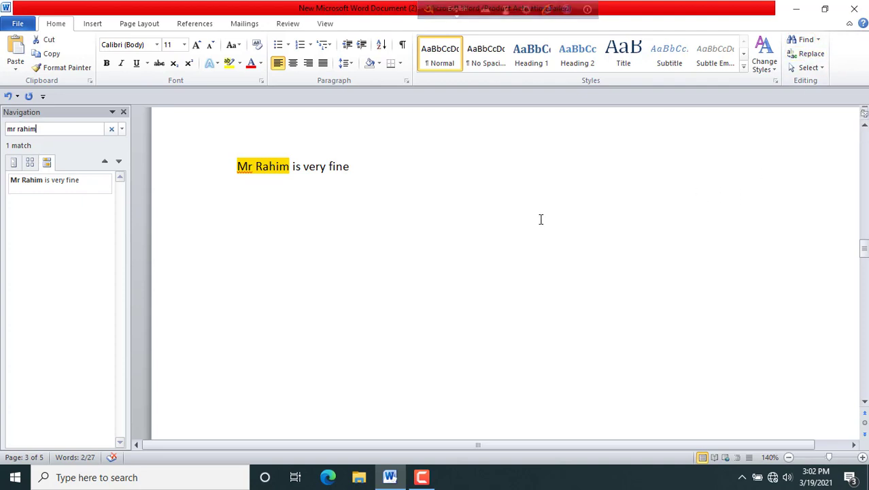
key(ctrl+h)
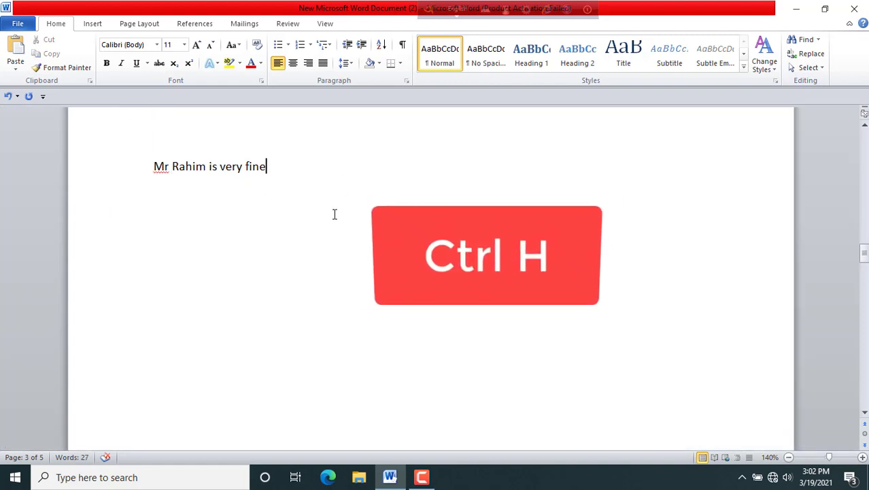
Use Find and Replace to swap the person's name for a new name, then close the window.
key(ctrl+h)
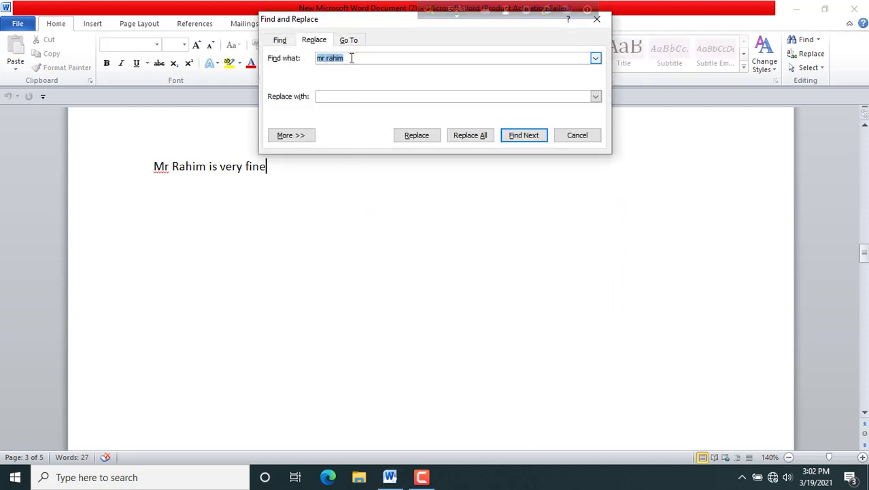
drag(348, 58, 314, 60)
text(M)
click(355, 100)
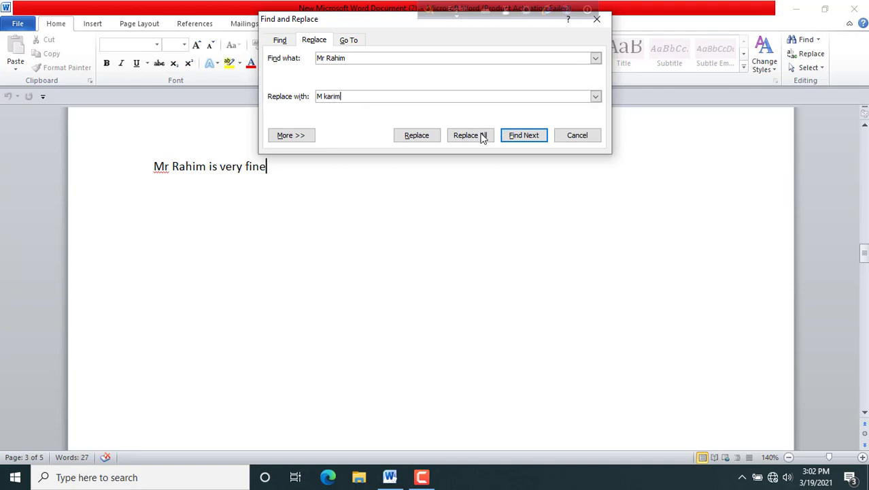
click(430, 136)
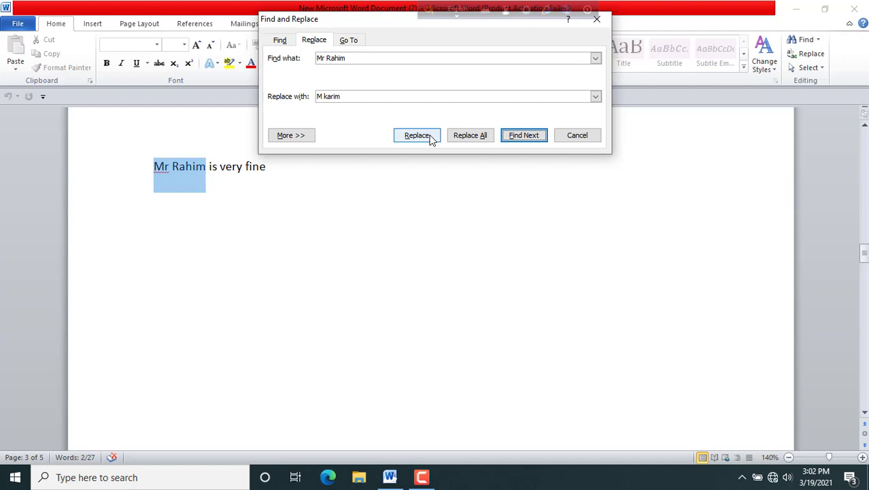
click(431, 137)
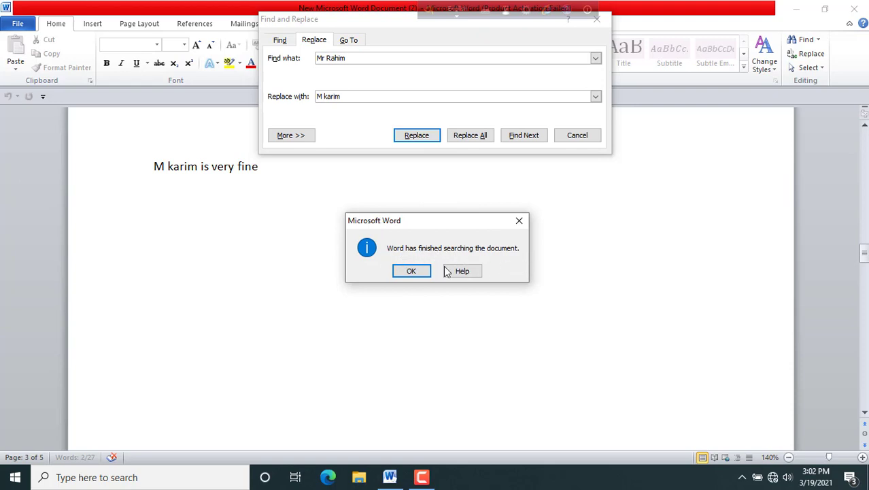
click(416, 271)
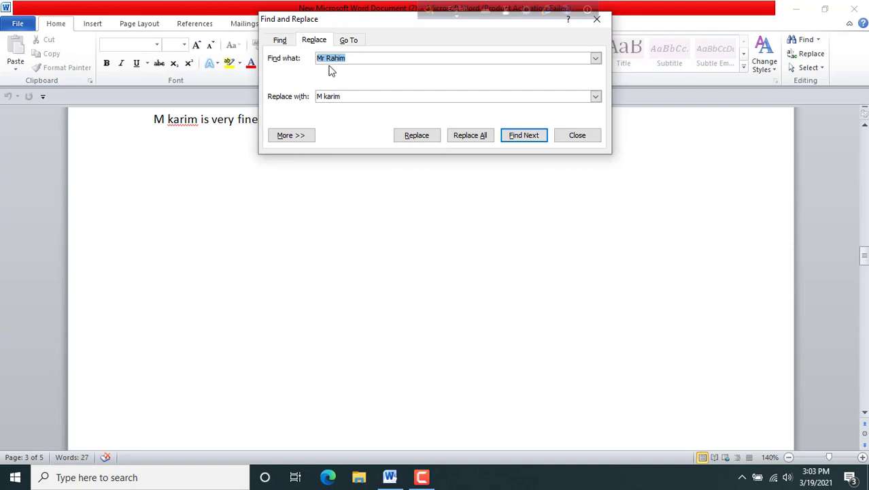
click(582, 142)
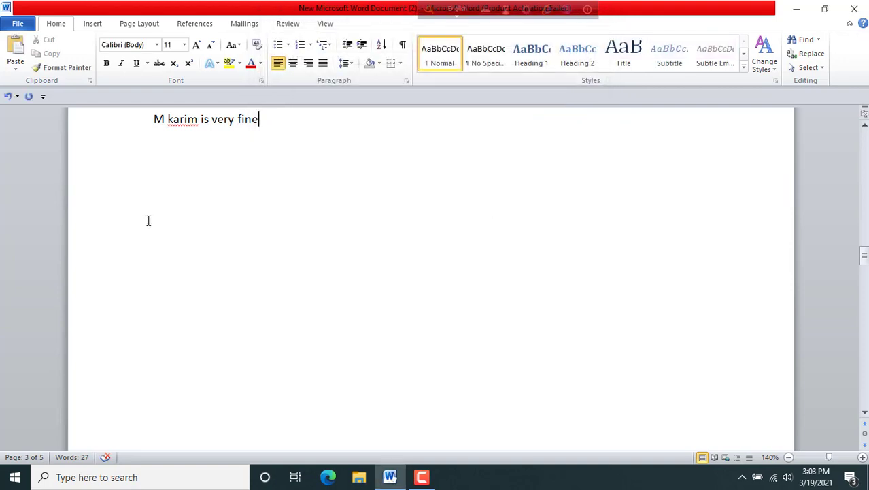
Jump to the document's start, review its end, then return to the top.
scroll(330, 298, up, 5)
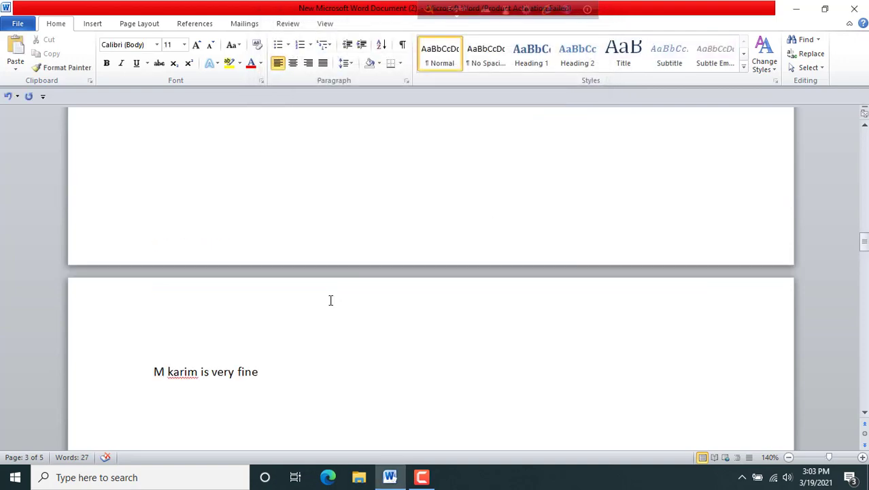
scroll(531, 387, down, 1)
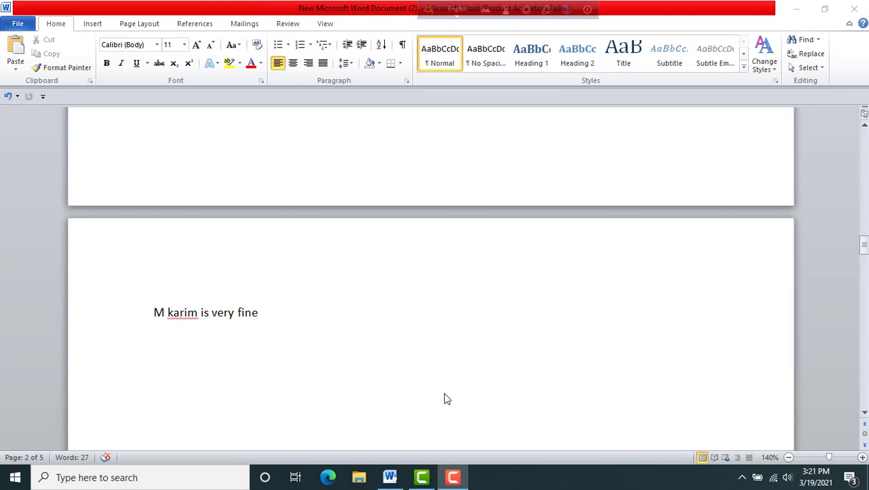
key(ctrl+Home)
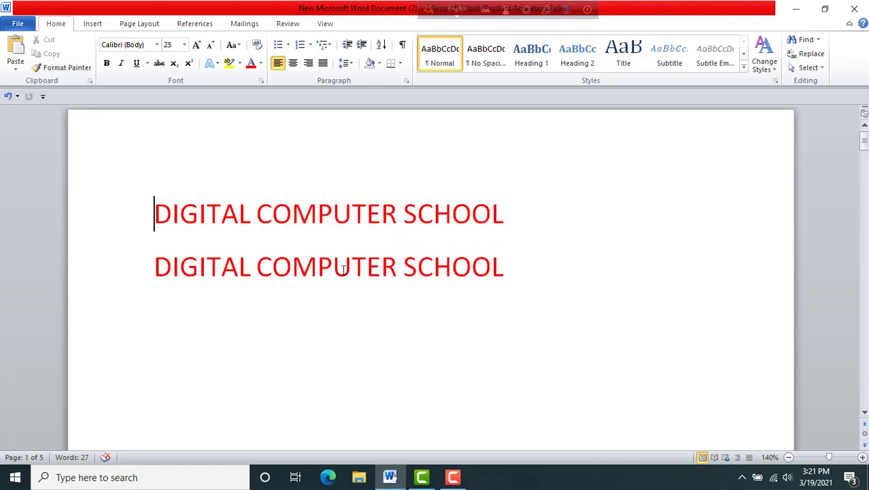
scroll(473, 345, down, 3)
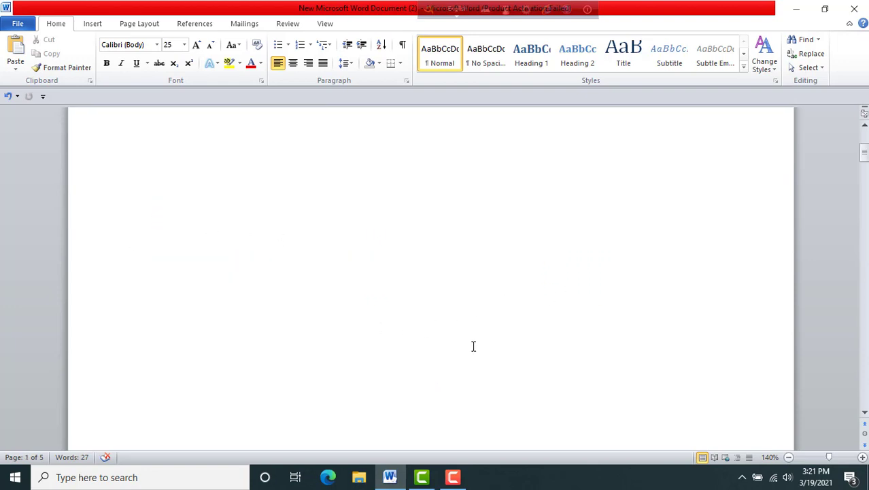
scroll(496, 339, up, 3)
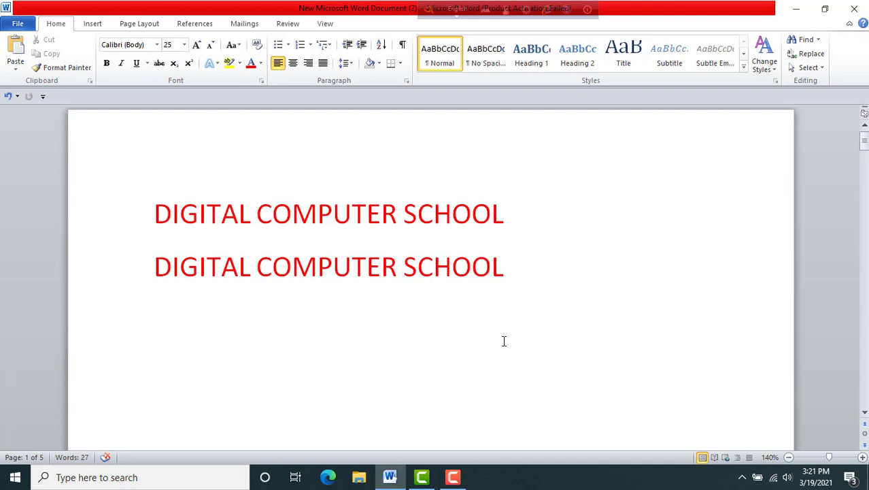
key(ctrl+End)
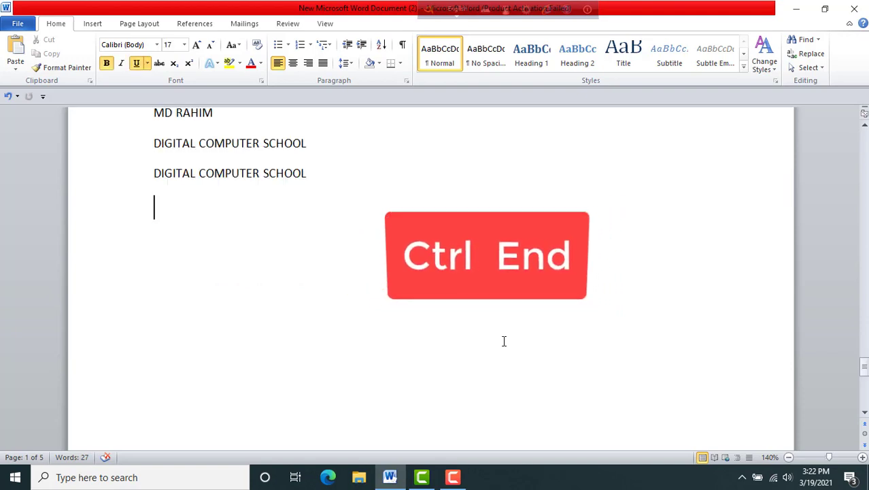
scroll(504, 341, down, 1)
scroll(534, 345, up, 2)
scroll(442, 378, down, 1)
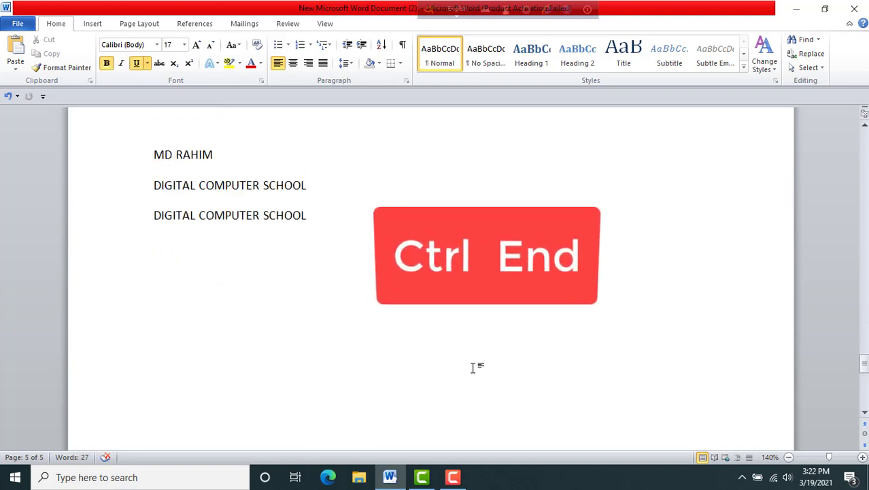
scroll(473, 365, up, 2)
scroll(478, 368, up, 3)
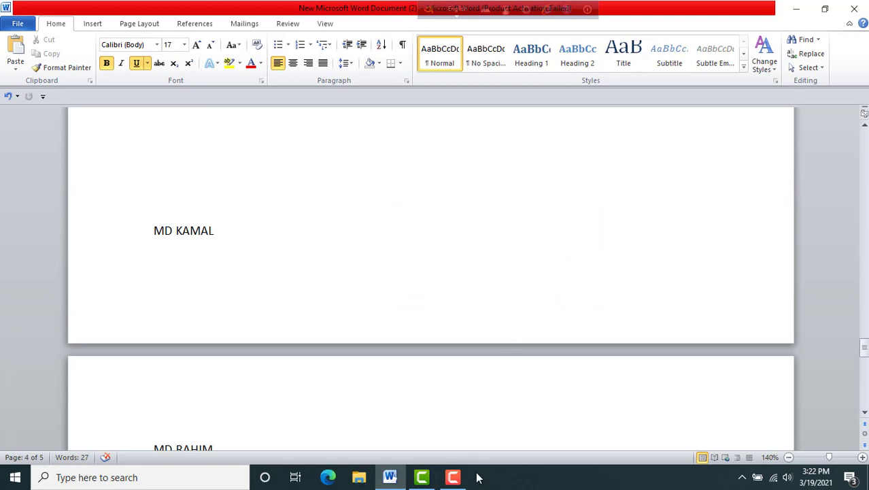
key(ctrl+Home)
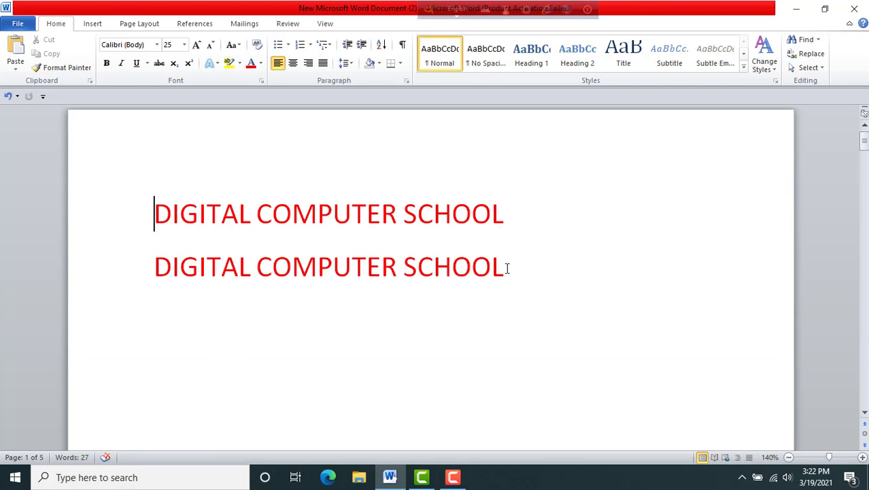
Try right and left alignment on both lines, finishing with them centred.
drag(514, 283, 189, 194)
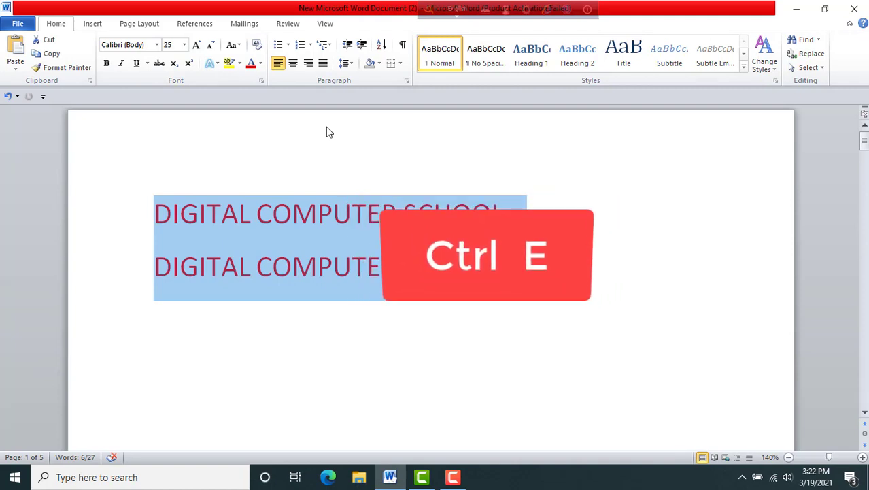
key(ctrl+e)
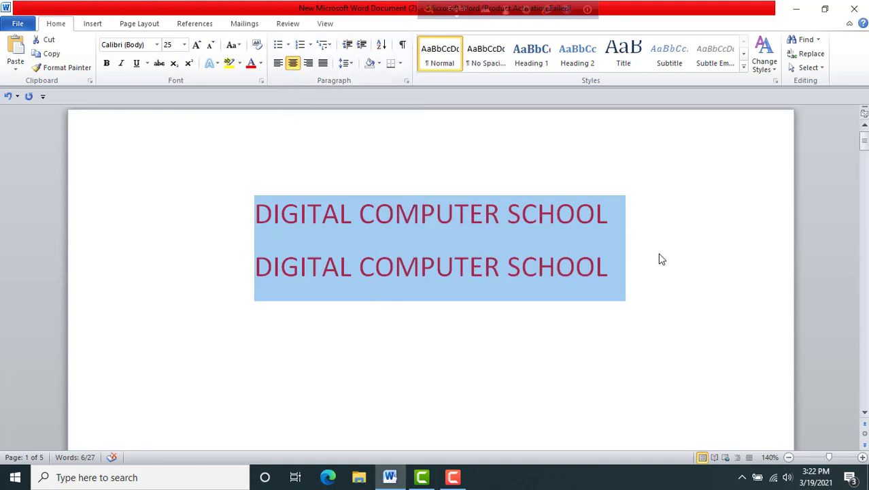
key(ctrl+r)
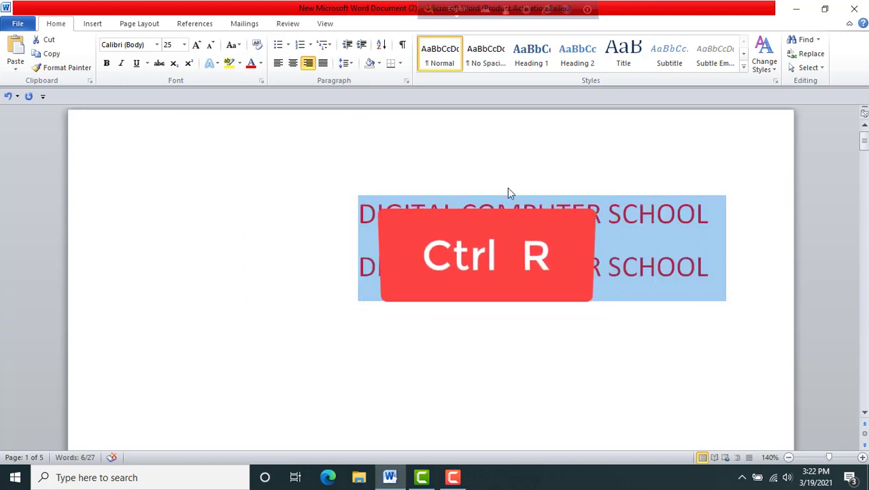
key(ctrl+l)
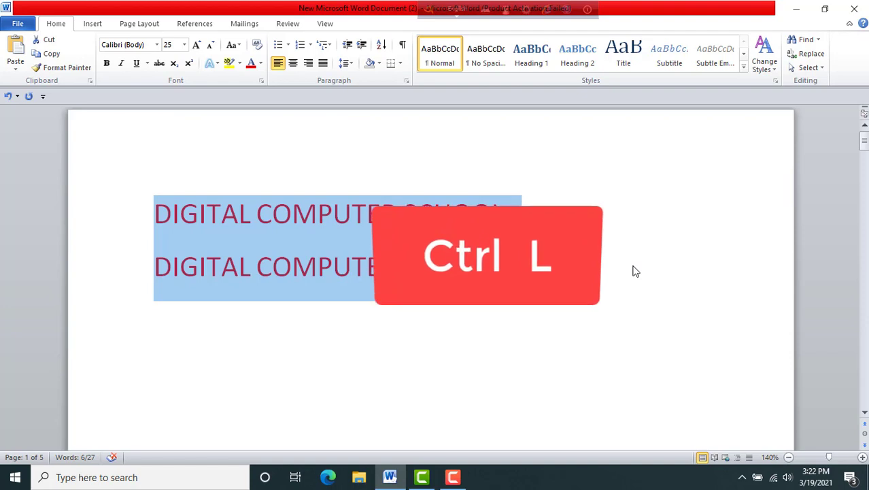
key(ctrl+e)
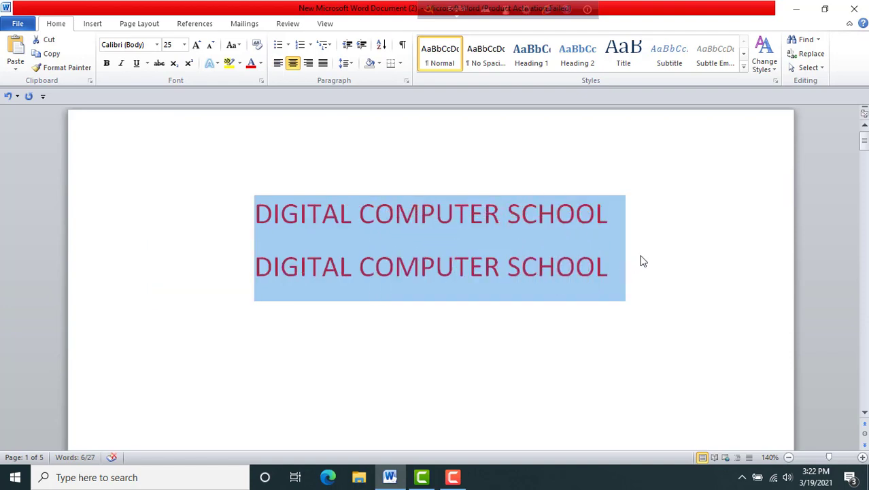
click(643, 261)
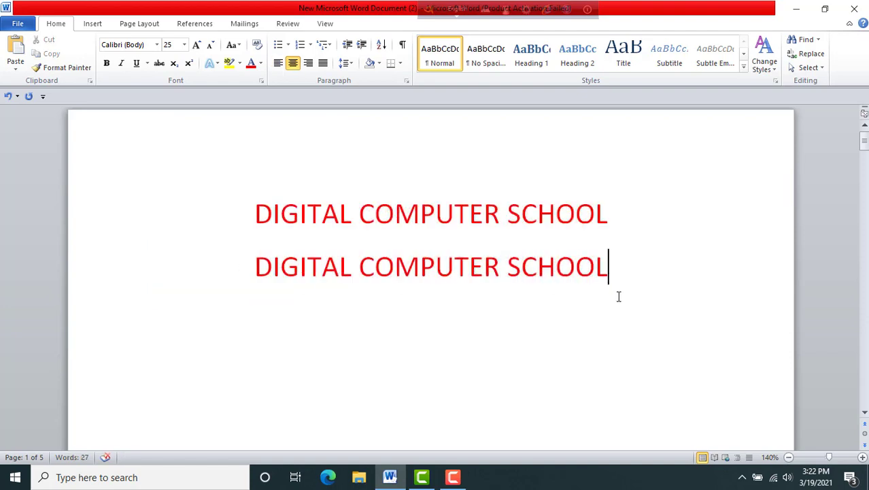
Apply No Spacing, then the Normal style to both lines, giving plain 11 pt text.
key(shift+Left)
shift+click(227, 202)
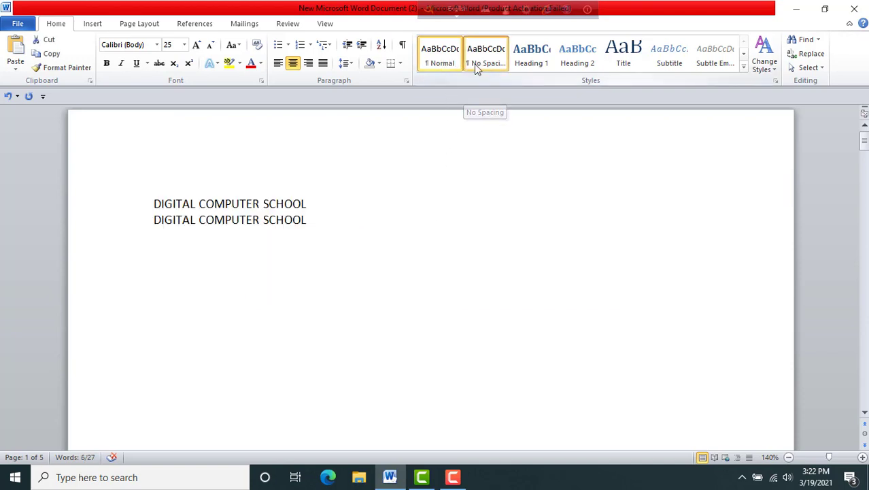
click(479, 63)
click(321, 238)
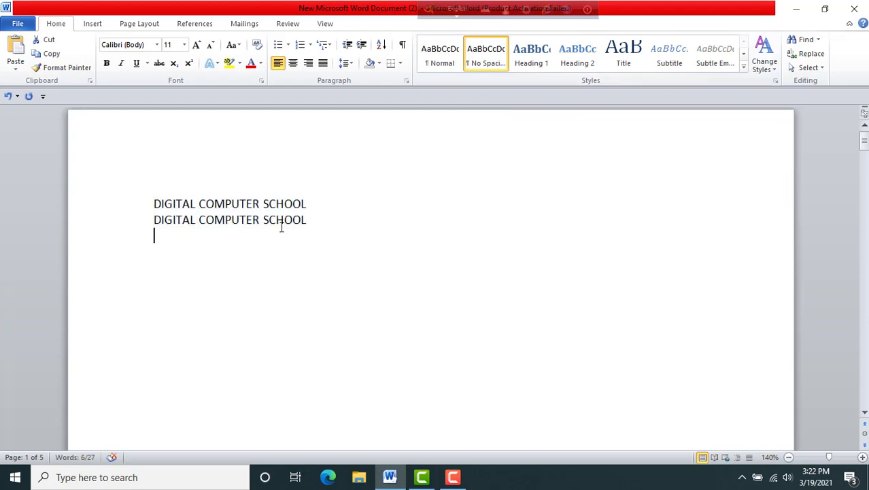
drag(321, 238, 167, 181)
click(437, 63)
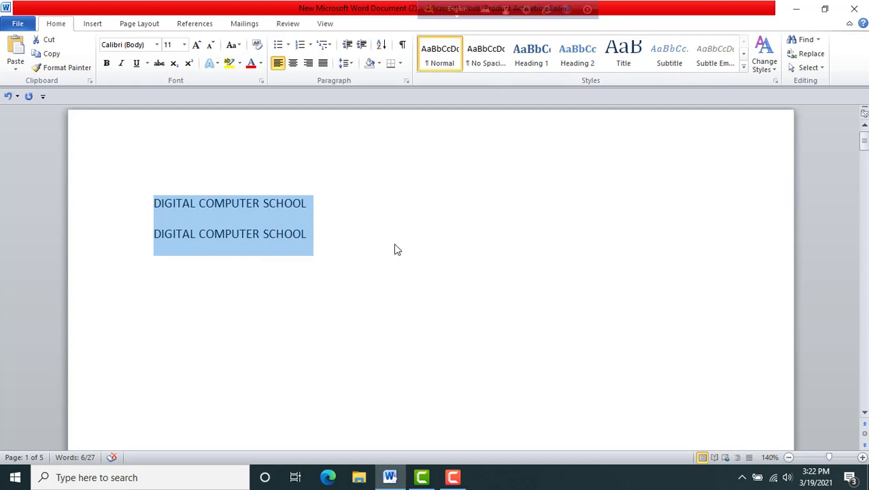
Resize both DIGITAL COMPUTER SCHOOL lines with Ctrl+]/Ctrl+[, then pick 28 pt and 36 pt from Font Size.
key(ctrl+bracketright)
key(ctrl+bracketright)
key(ctrl+bracketright)
key(ctrl+bracketright)
key(ctrl+bracketright)
key(ctrl+bracketright)
key(ctrl+bracketright)
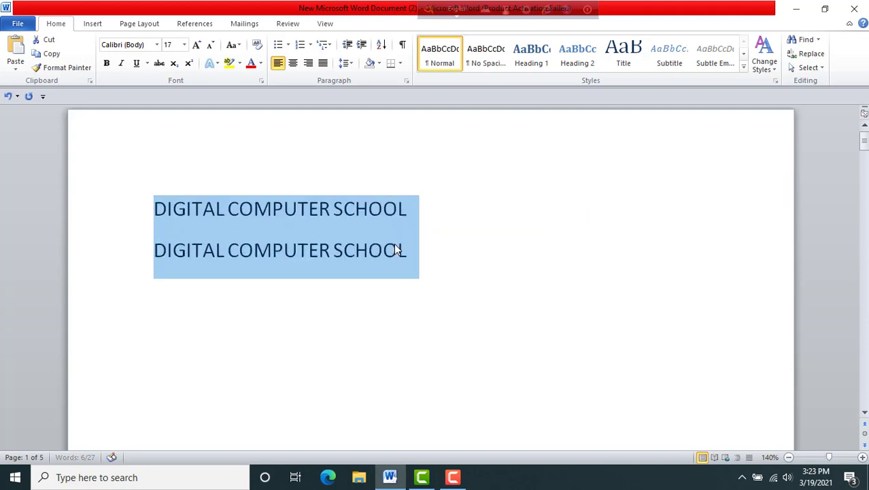
key(ctrl+bracketright)
key(ctrl+bracketright)
key(ctrl+bracketright)
key(ctrl+bracketright)
key(ctrl+bracketright)
key(ctrl+bracketright)
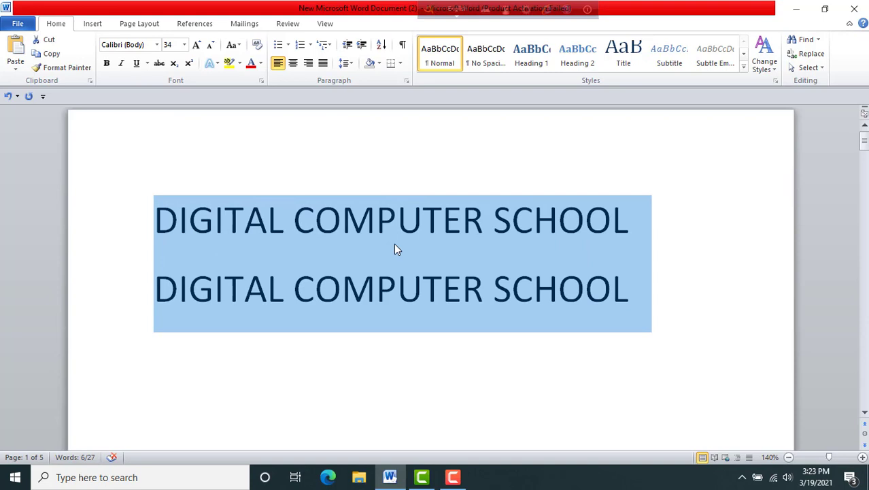
key(ctrl+bracketleft)
key(ctrl+bracketleft)
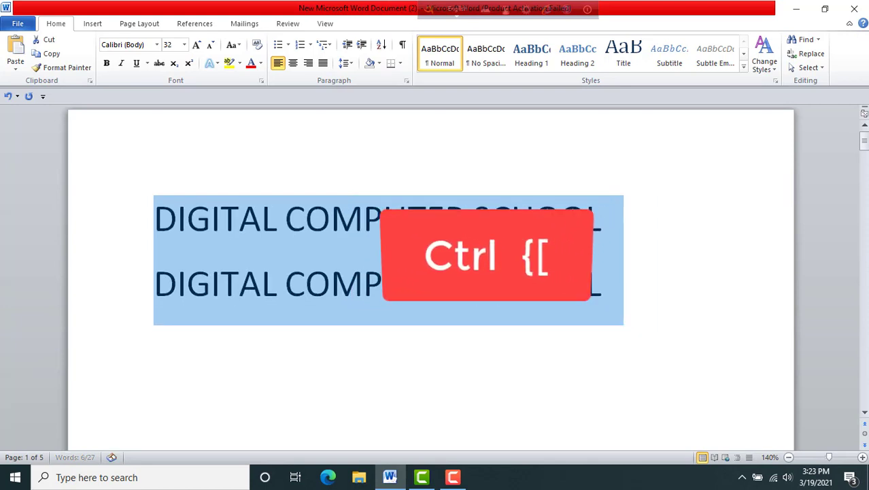
key(ctrl+bracketleft)
key(ctrl+bracketleft)
key(ctrl+bracketleft)
key(ctrl+bracketleft)
key(ctrl+bracketleft)
key(ctrl+bracketleft)
key(ctrl+bracketleft)
key(ctrl+bracketleft)
key(ctrl+bracketleft)
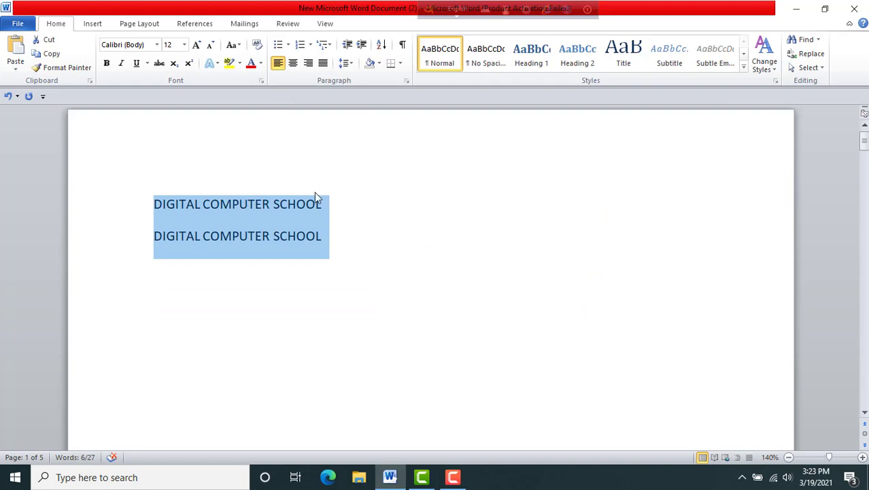
click(183, 44)
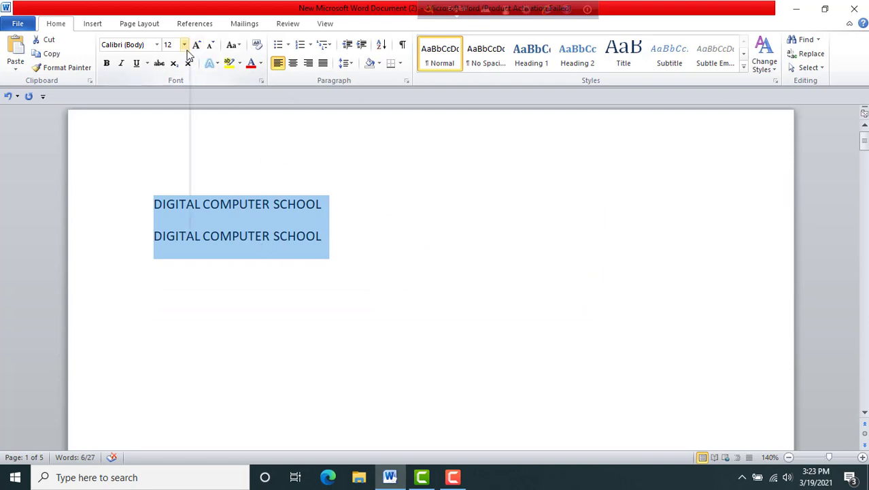
click(172, 189)
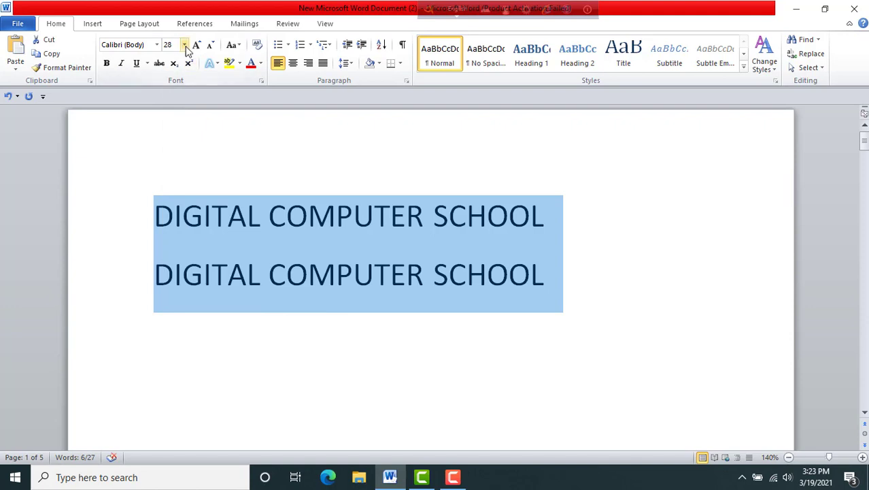
click(183, 44)
click(170, 199)
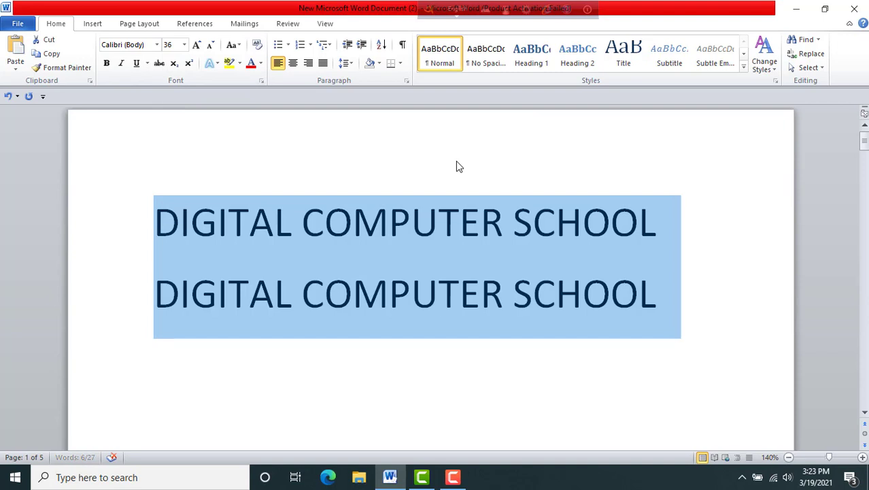
Step the lines up to 39 pt and back down to 35 pt, then deselect.
key(ctrl+bracketright)
key(ctrl+bracketright)
key(ctrl+bracketright)
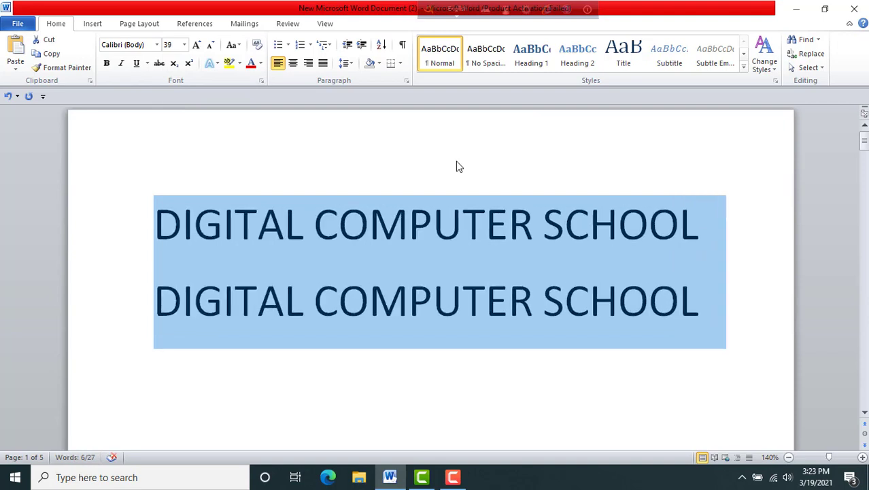
key(ctrl+bracketleft)
key(ctrl+bracketleft)
key(ctrl+bracketleft)
key(ctrl+bracketleft)
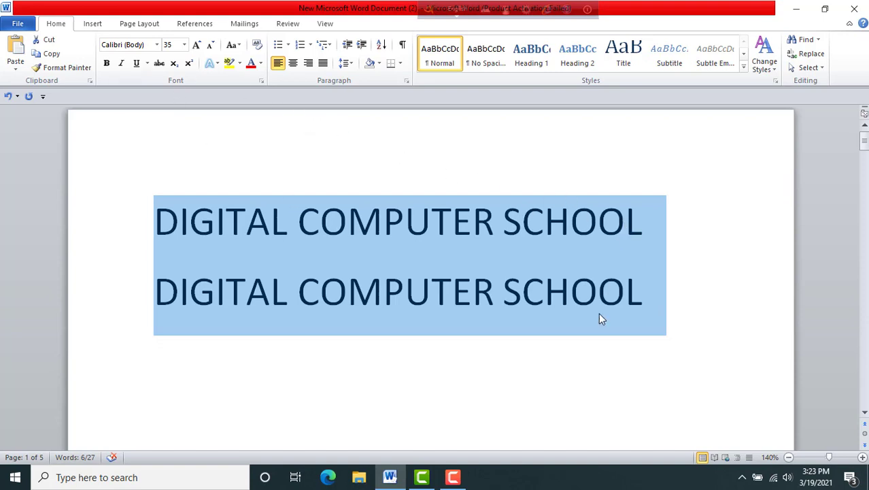
click(664, 347)
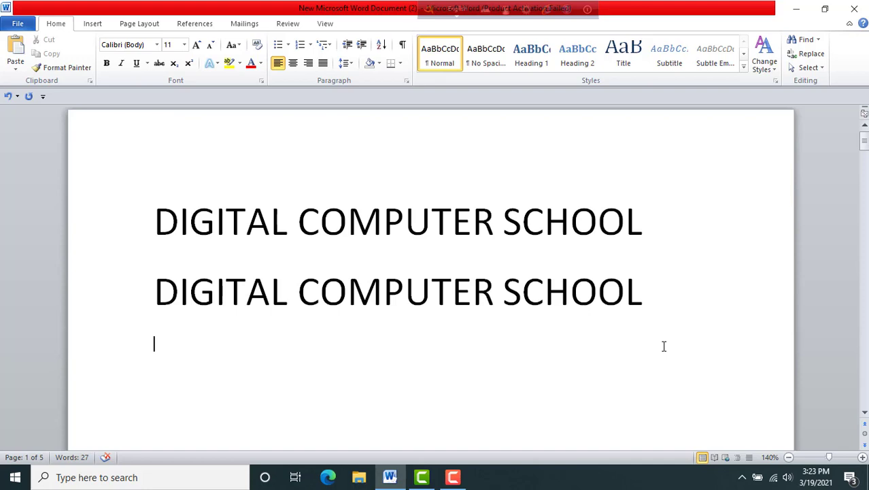
key(ctrl+p)
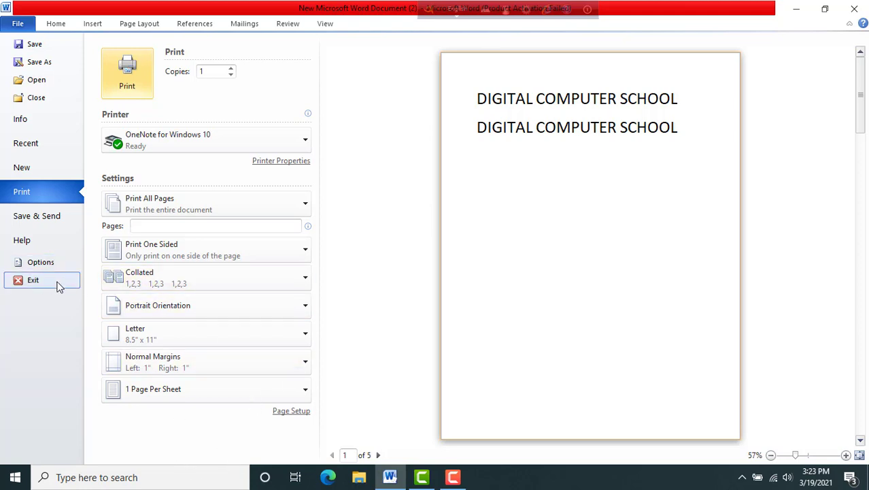
click(30, 280)
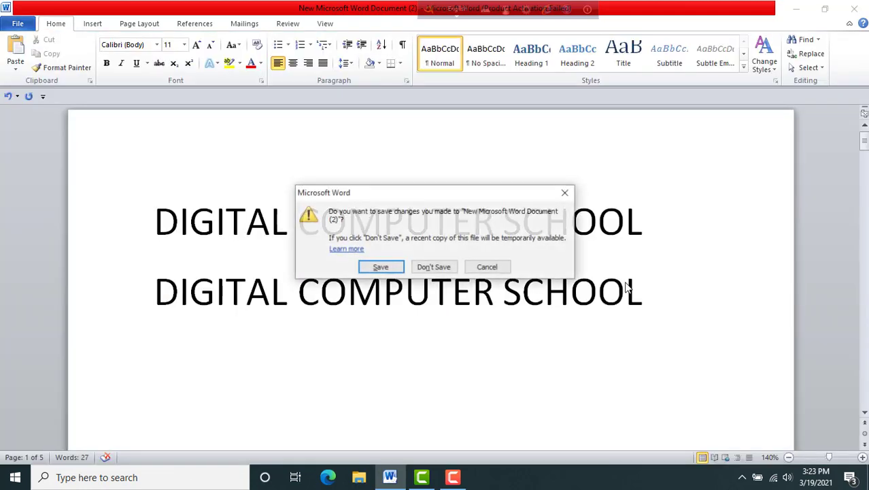
click(490, 268)
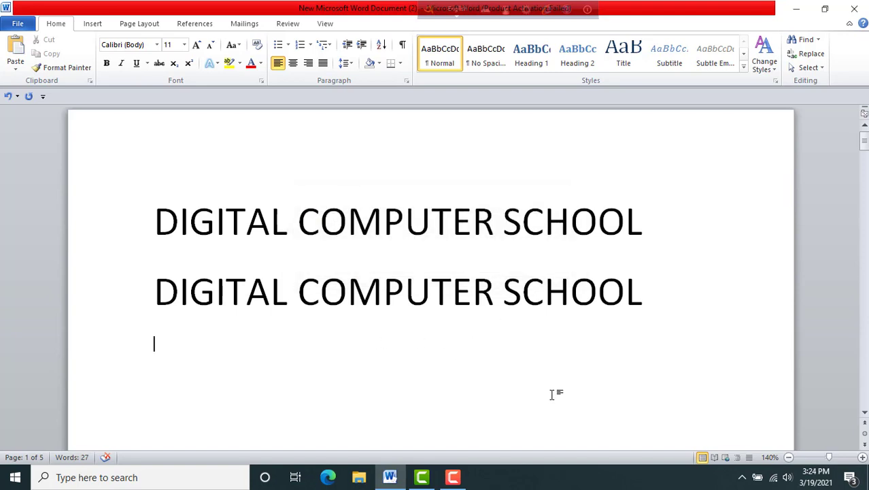
click(452, 478)
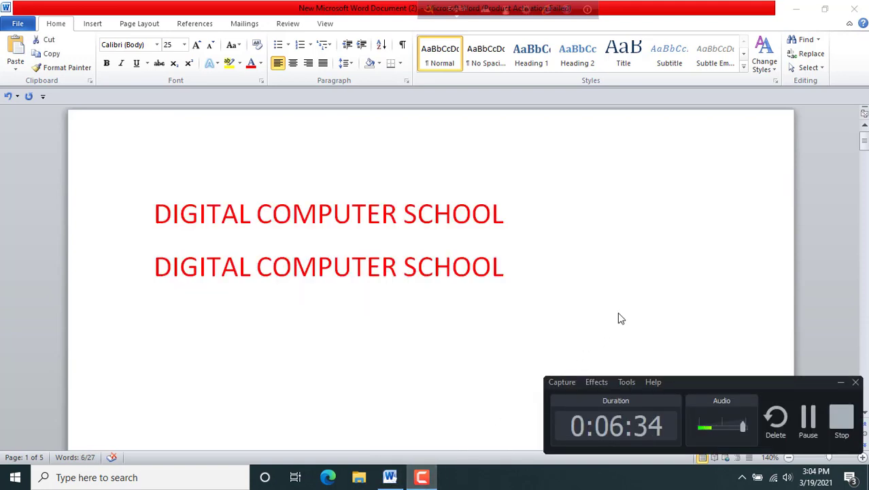